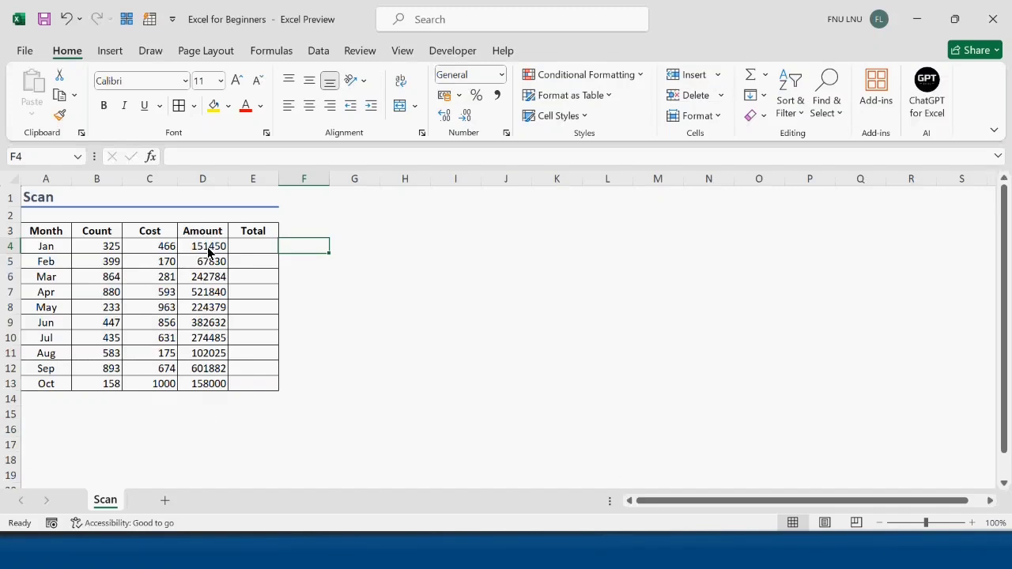
# Step: Start a SCAN formula in cell E4 with initial value 0 and the Amount range D4:D13 as the array
pyautogui.moveTo(208, 249); pyautogui.dragTo(209, 277)
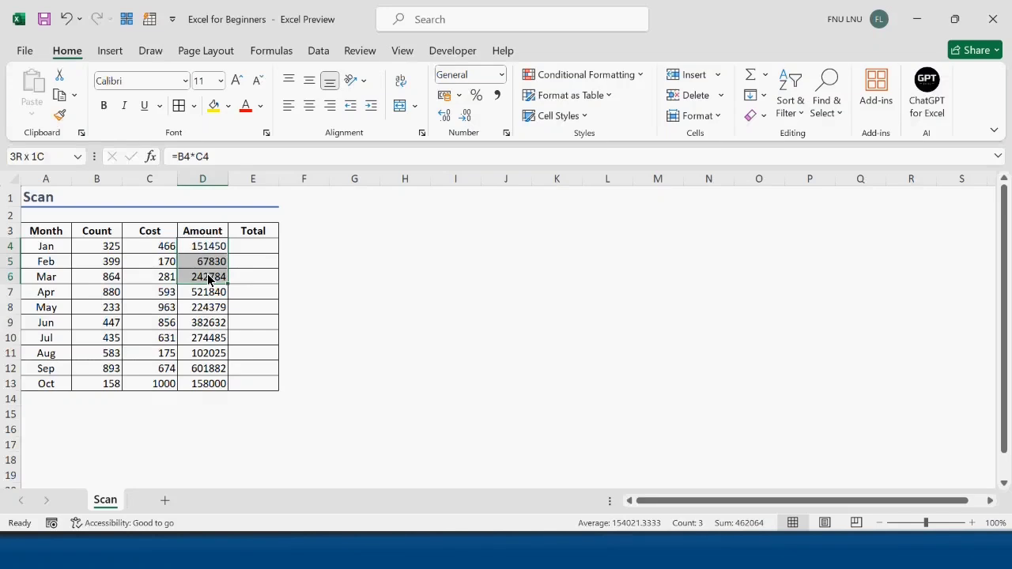
pyautogui.click(275, 248)
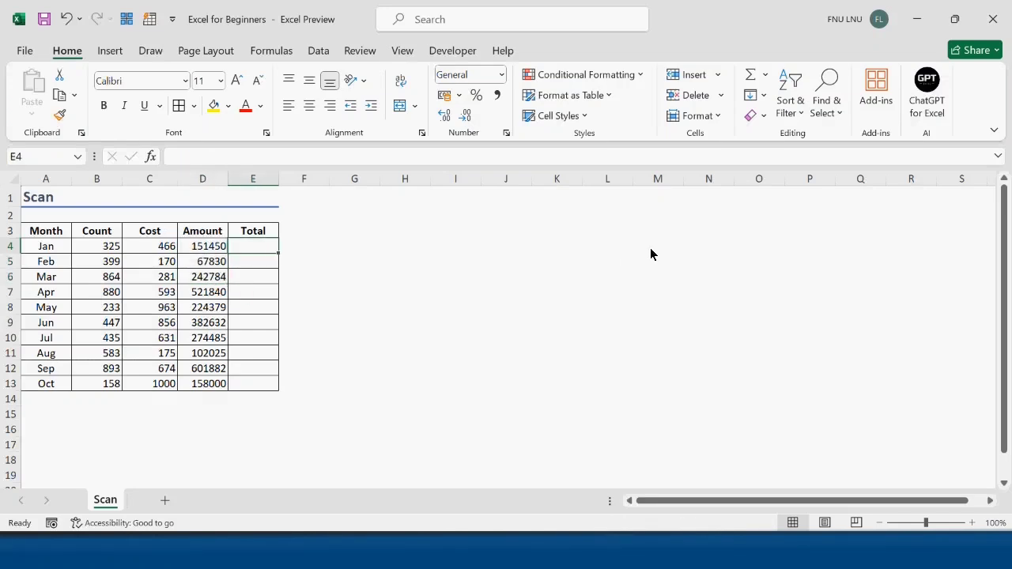
pyautogui.write('=sc')
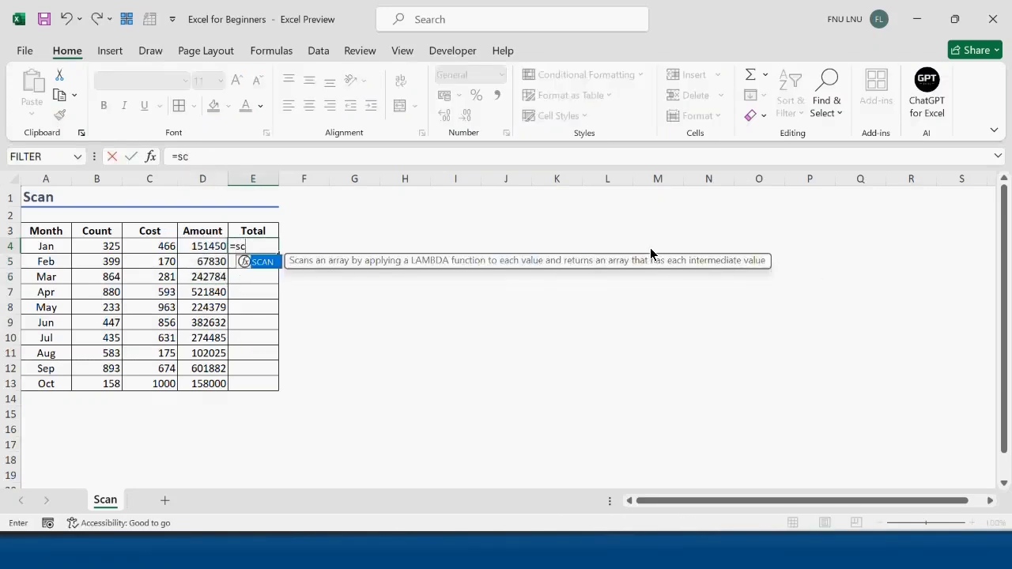
pyautogui.press('Tab')
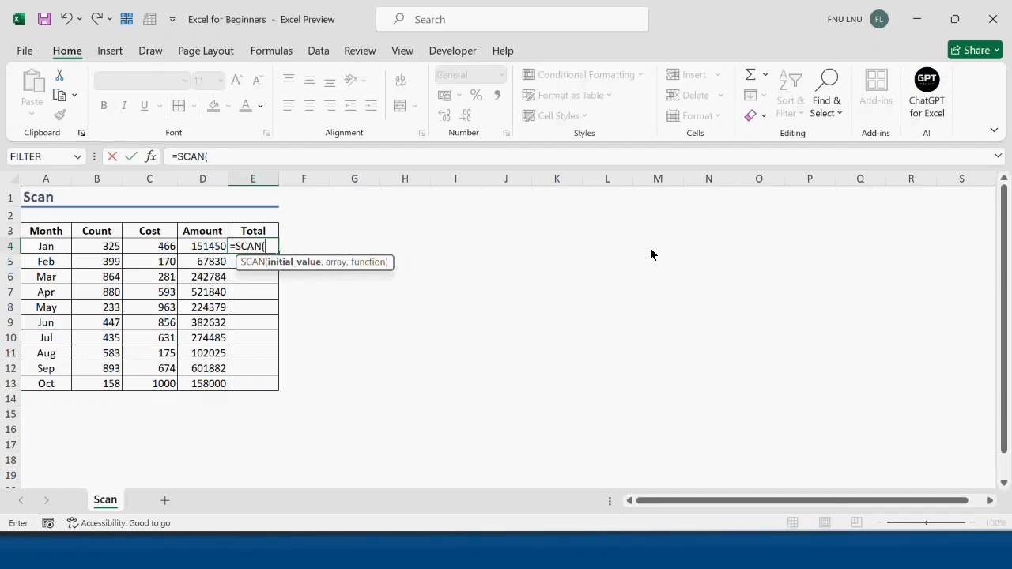
pyautogui.write('0,')
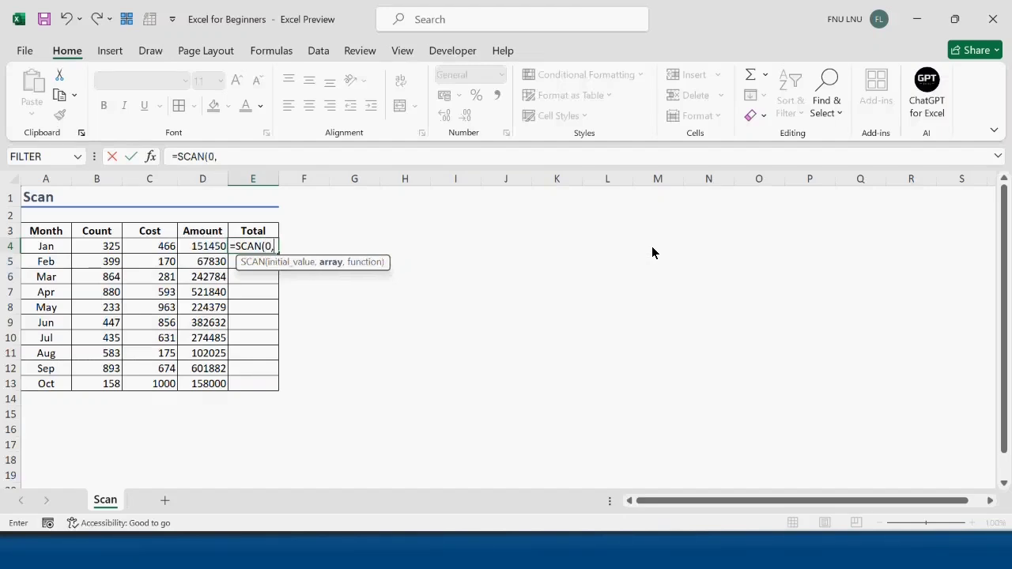
pyautogui.moveTo(209, 247); pyautogui.dragTo(193, 384)
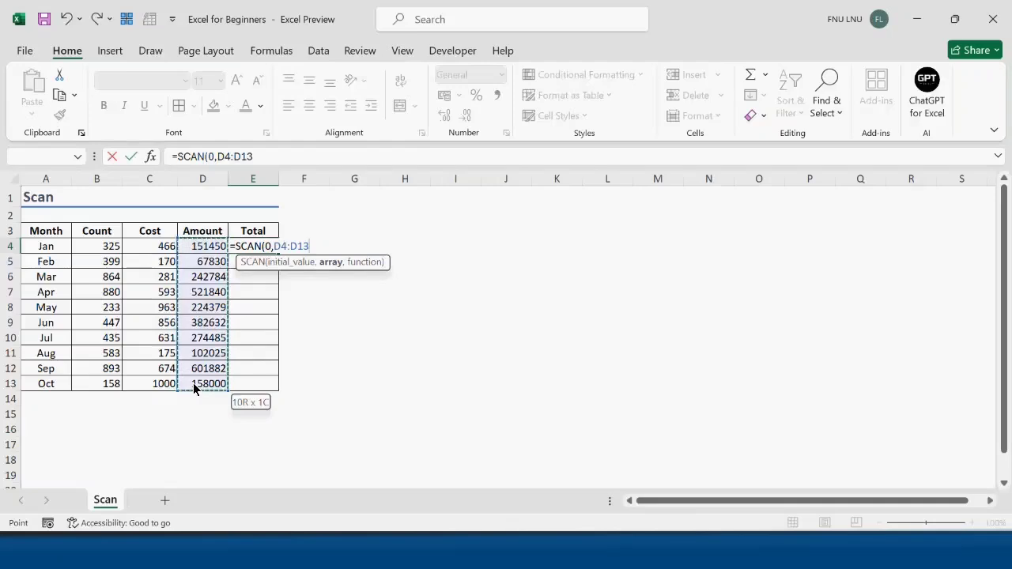
pyautogui.write(',')
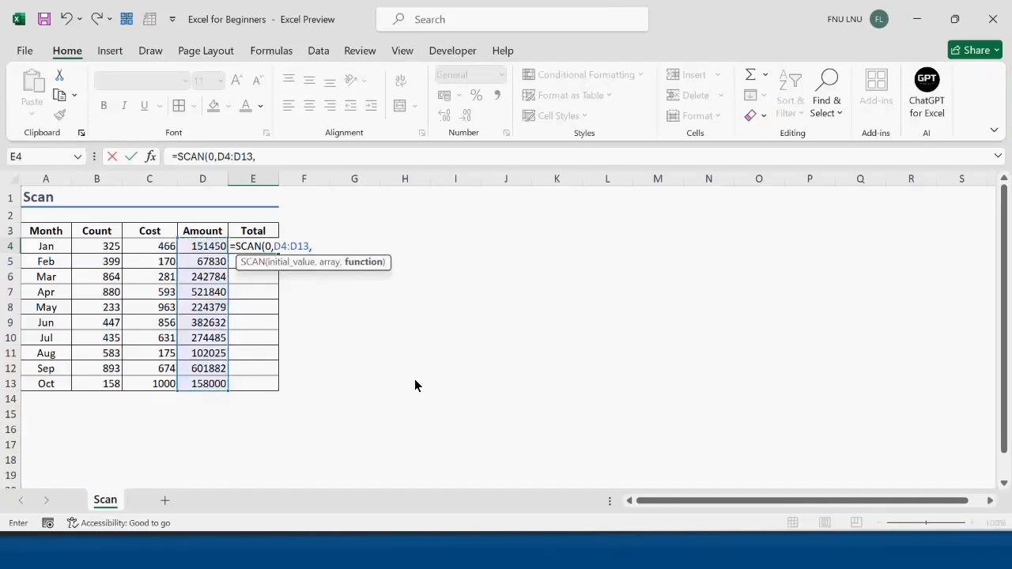
# Step: Complete the SCAN formula in E4 with LAMBDA(a,b,a+b) as its function and enter it
pyautogui.write('lam')
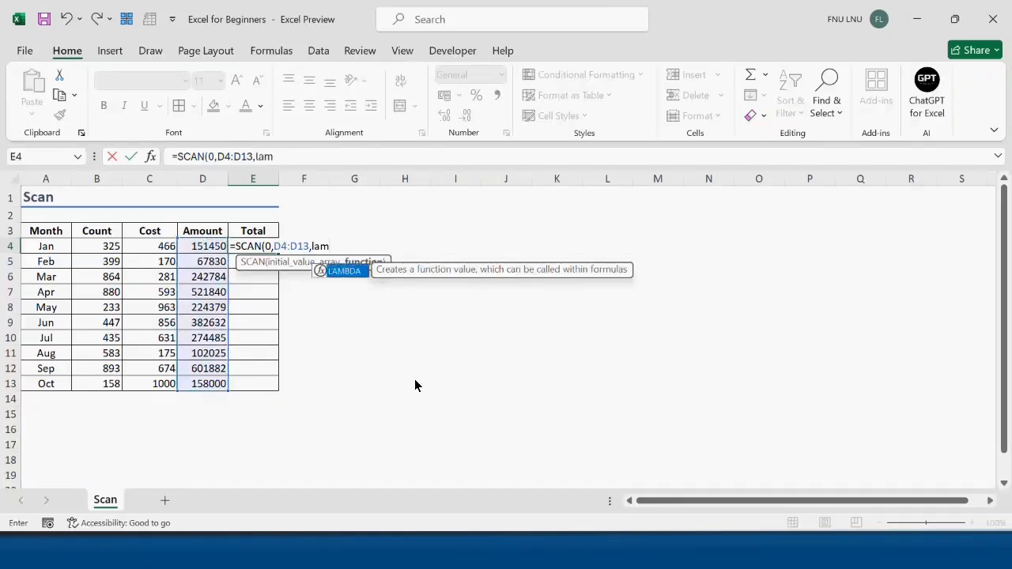
pyautogui.press('Tab')
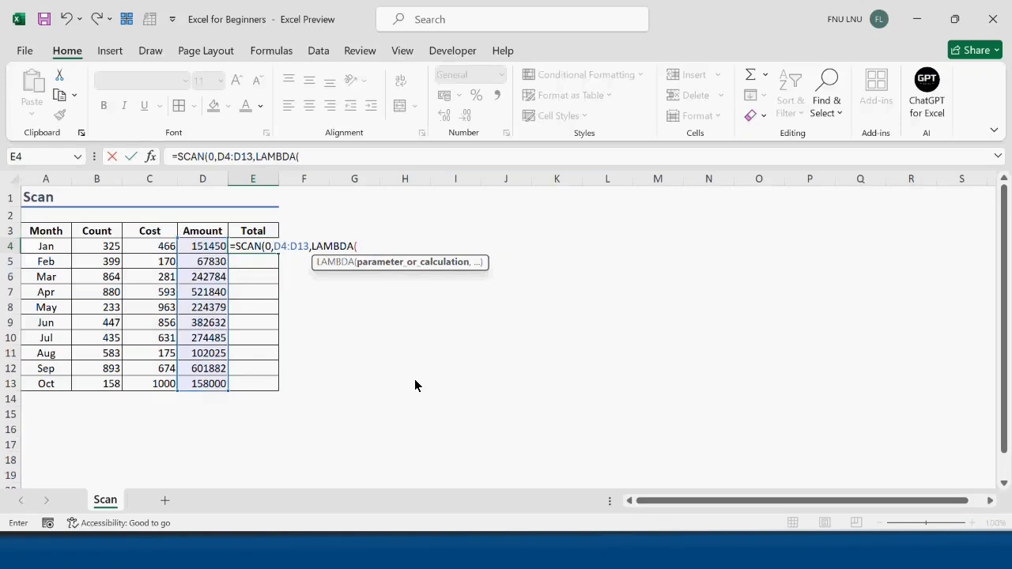
pyautogui.write('a,')
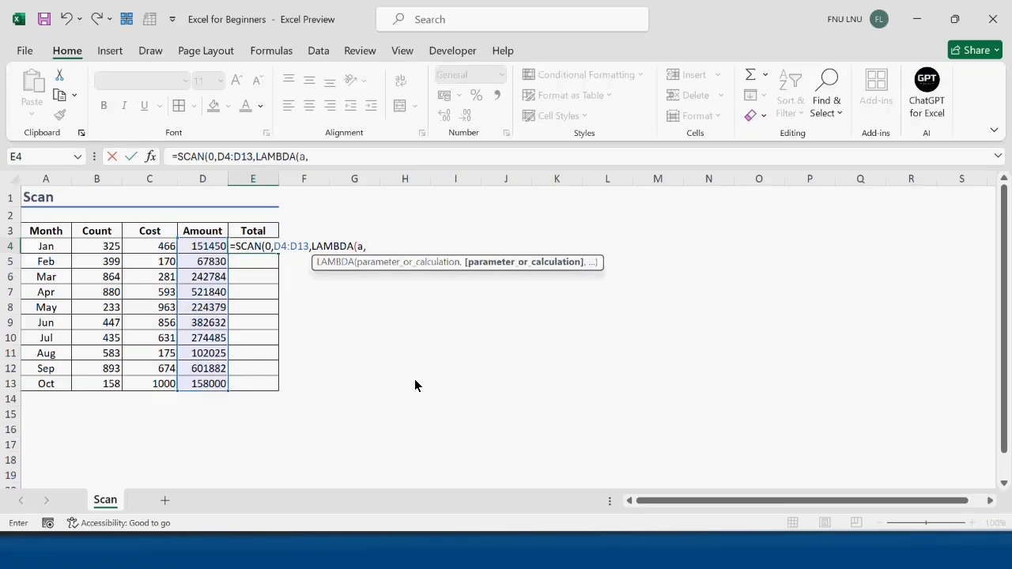
pyautogui.write('b,')
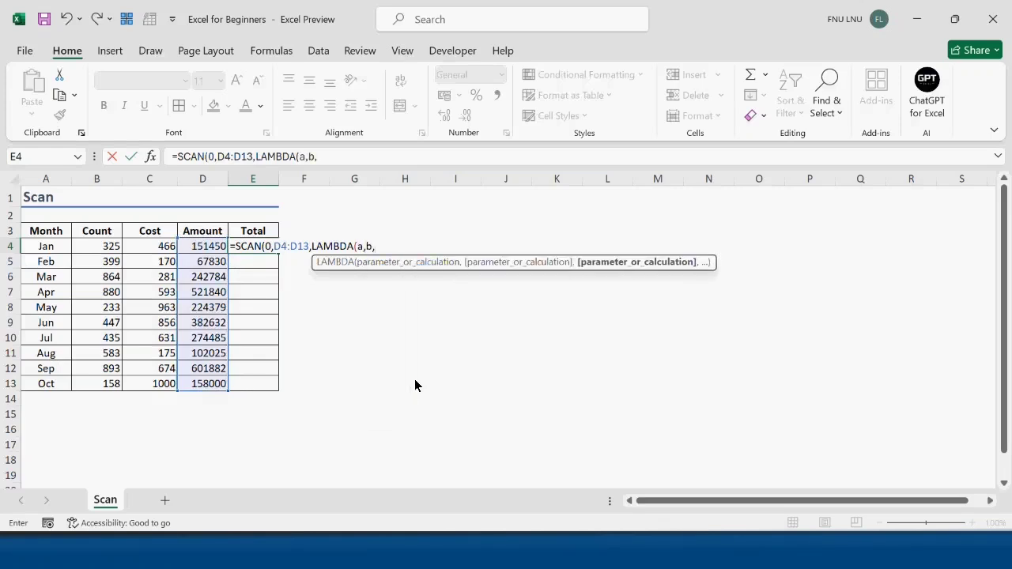
pyautogui.write('a')
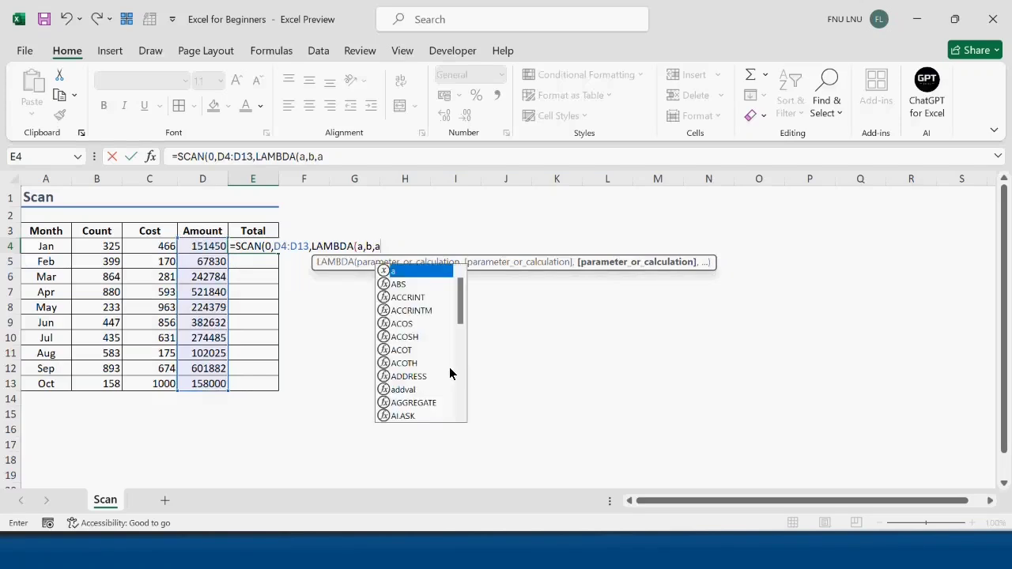
pyautogui.write('+b)')
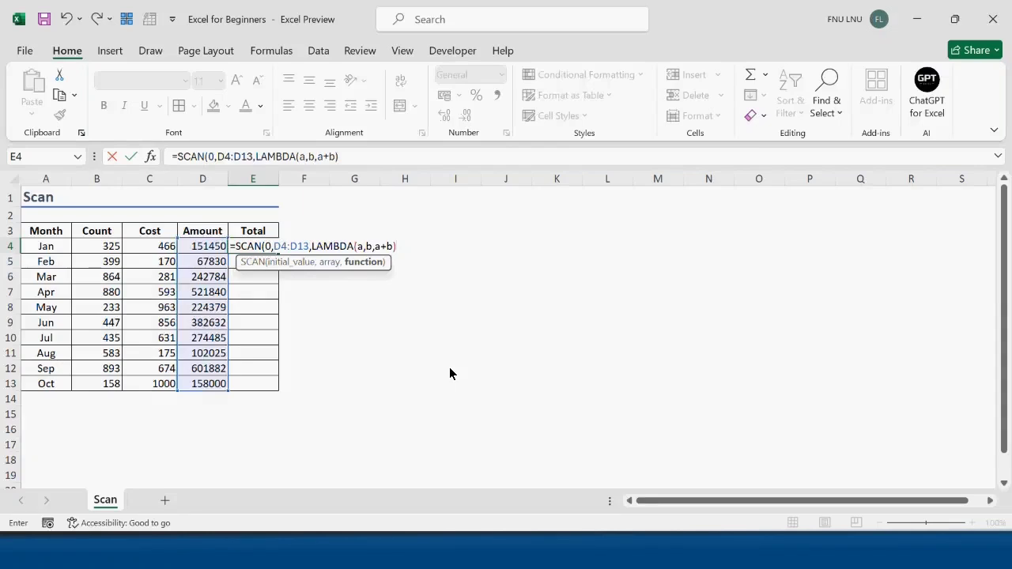
pyautogui.hotkey('ctrl', 'Return')
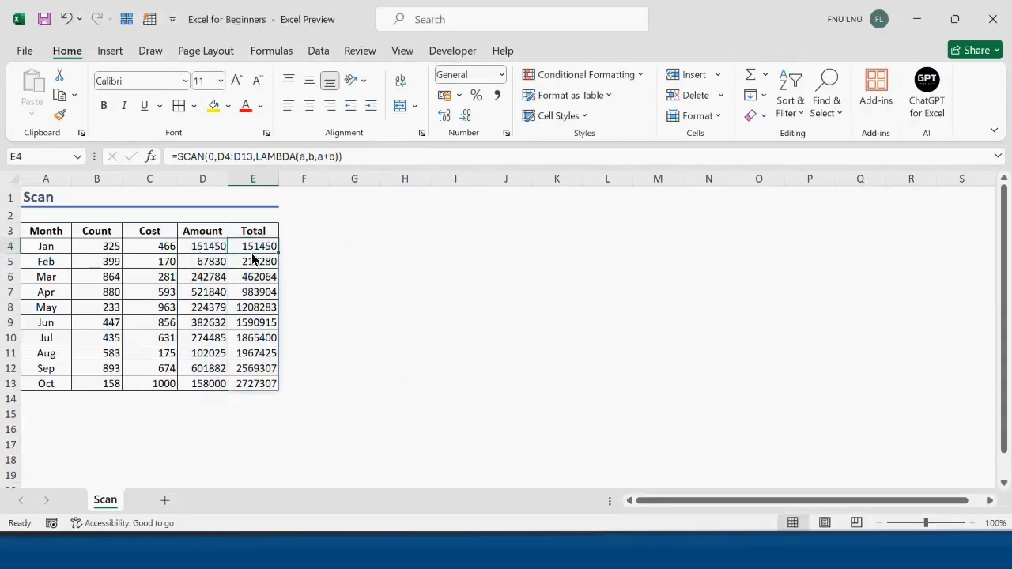
# Step: Check the running totals in the Total column against sums of the Amount values, including the October total and the month range
pyautogui.keyDown('ctrl'); pyautogui.click(208, 267); pyautogui.keyUp('ctrl')
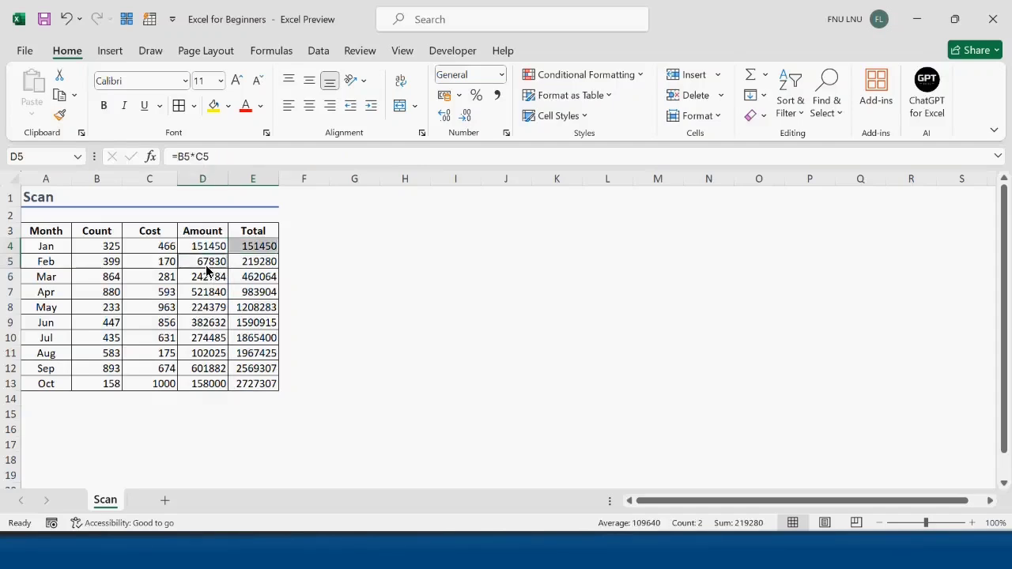
pyautogui.click(269, 267)
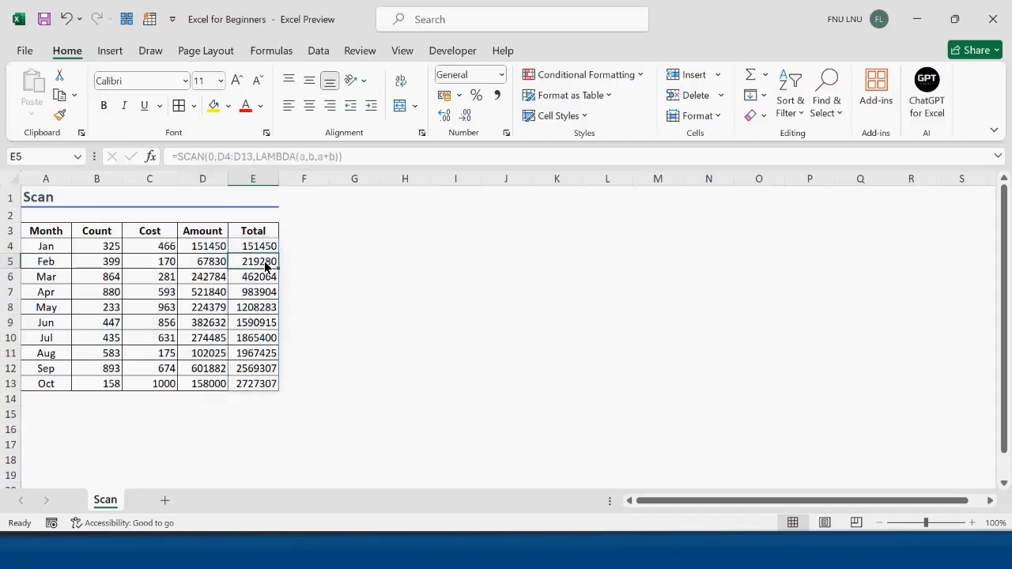
pyautogui.keyDown('ctrl'); pyautogui.click(198, 283); pyautogui.keyUp('ctrl')
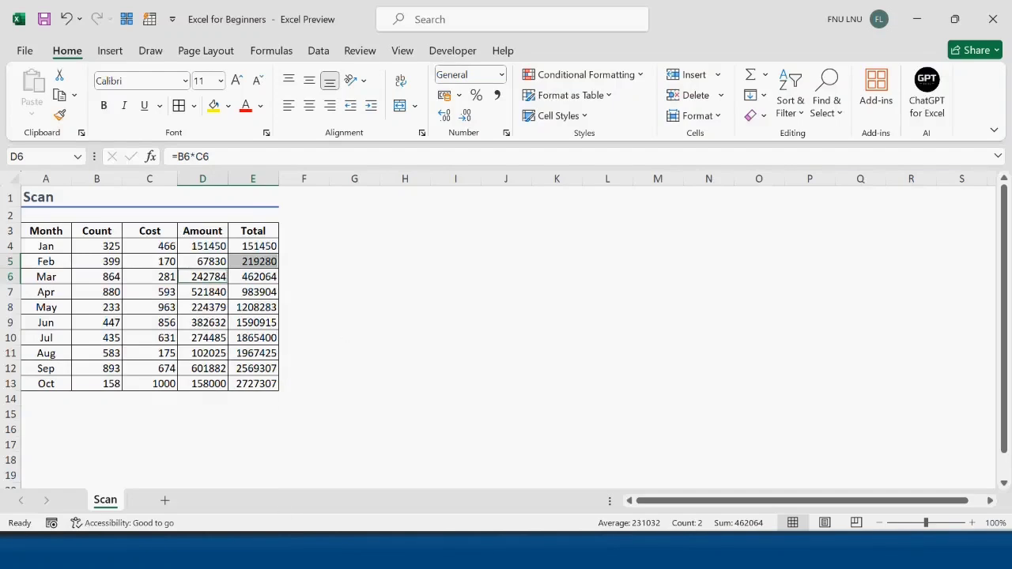
pyautogui.moveTo(208, 246); pyautogui.dragTo(205, 387)
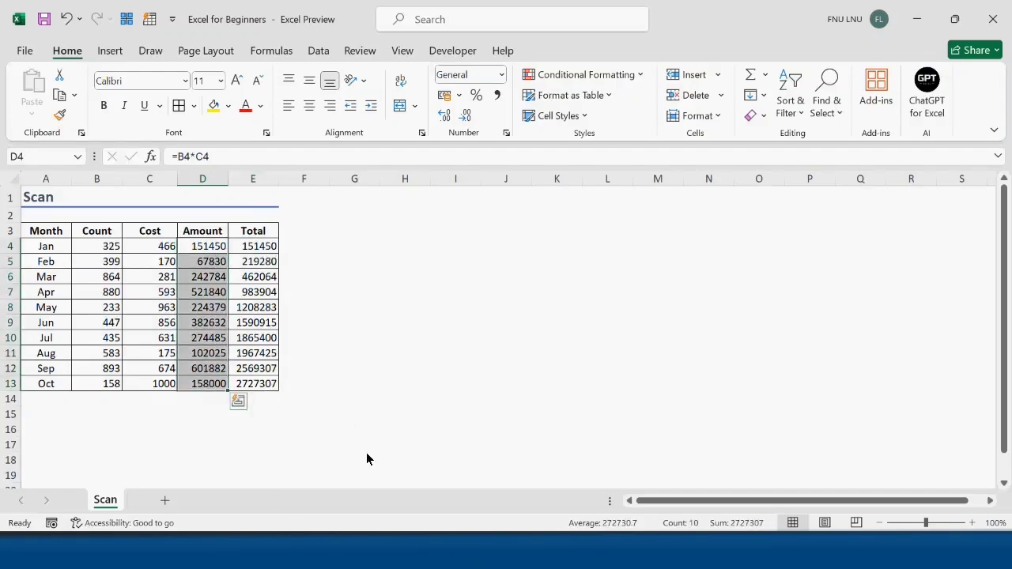
pyautogui.click(265, 388)
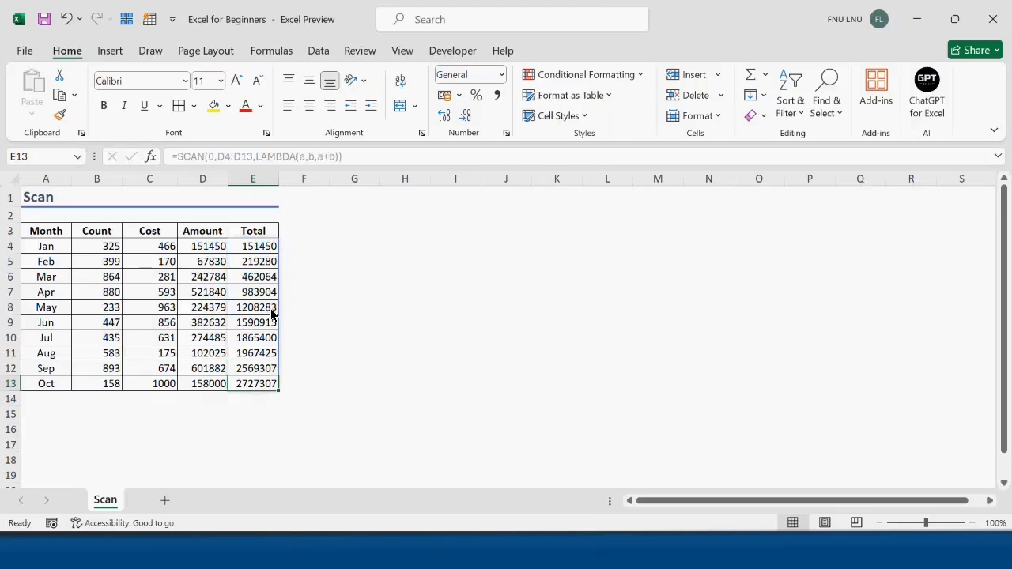
pyautogui.moveTo(49, 246); pyautogui.dragTo(48, 399)
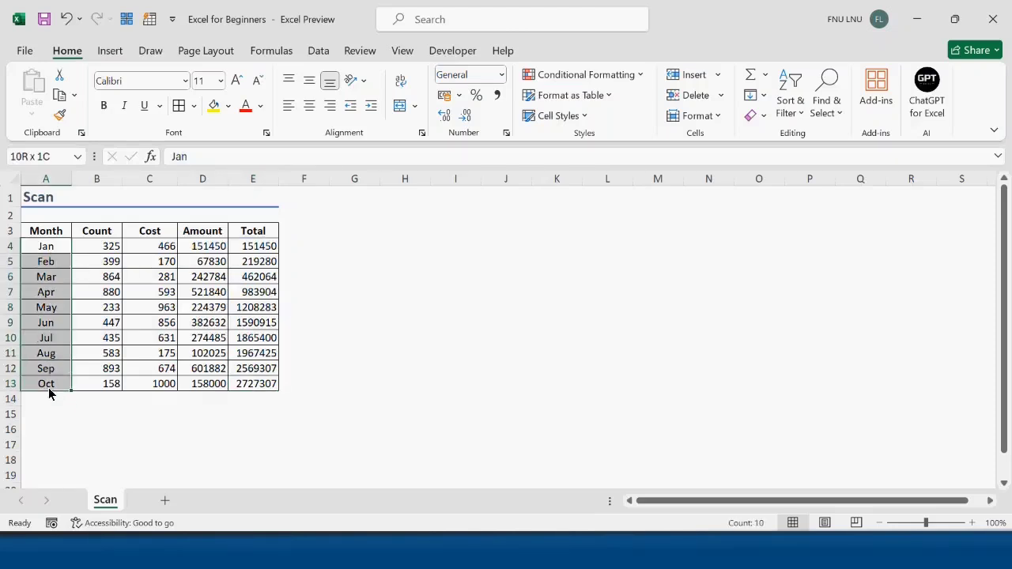
# Step: Set the initial value of the SCAN formula in E4 to 100000 and check January's amount
pyautogui.click(262, 246)
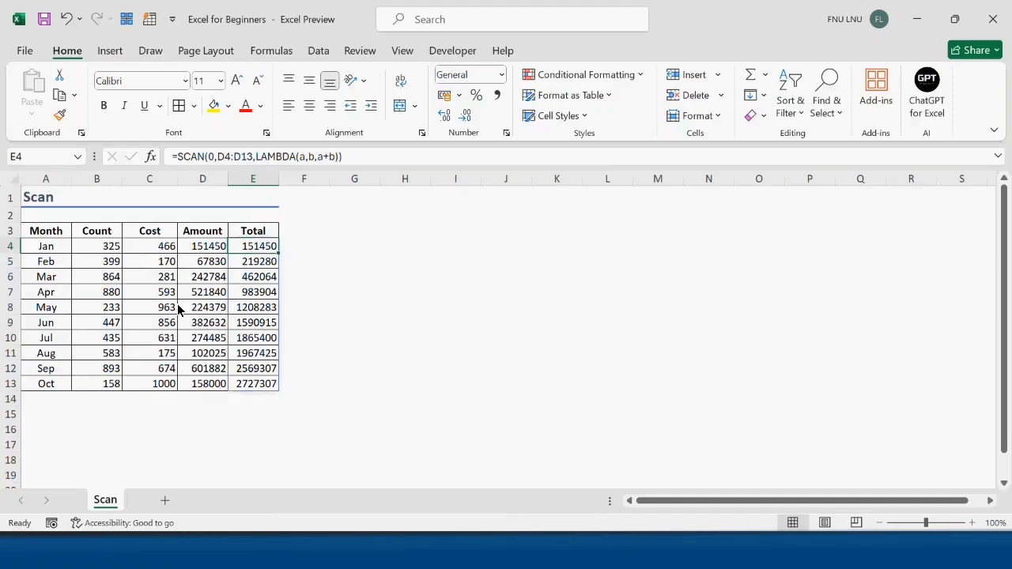
pyautogui.click(207, 158)
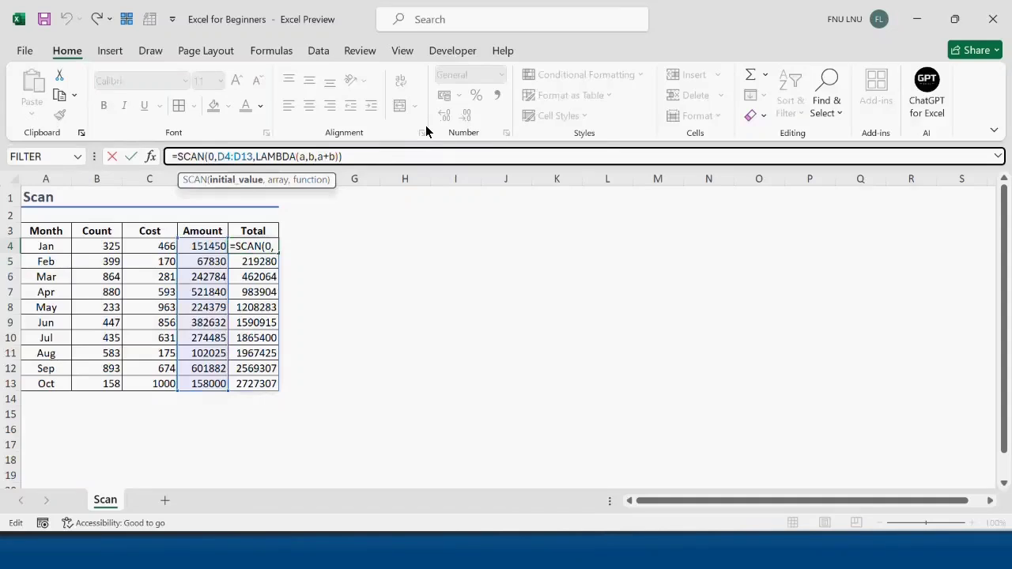
pyautogui.write('100')
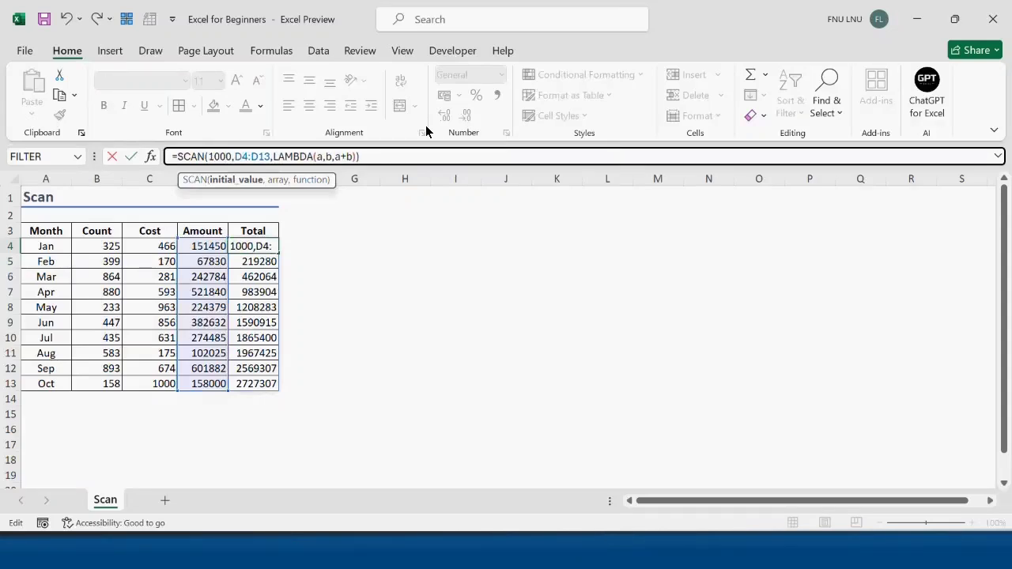
pyautogui.write('00')
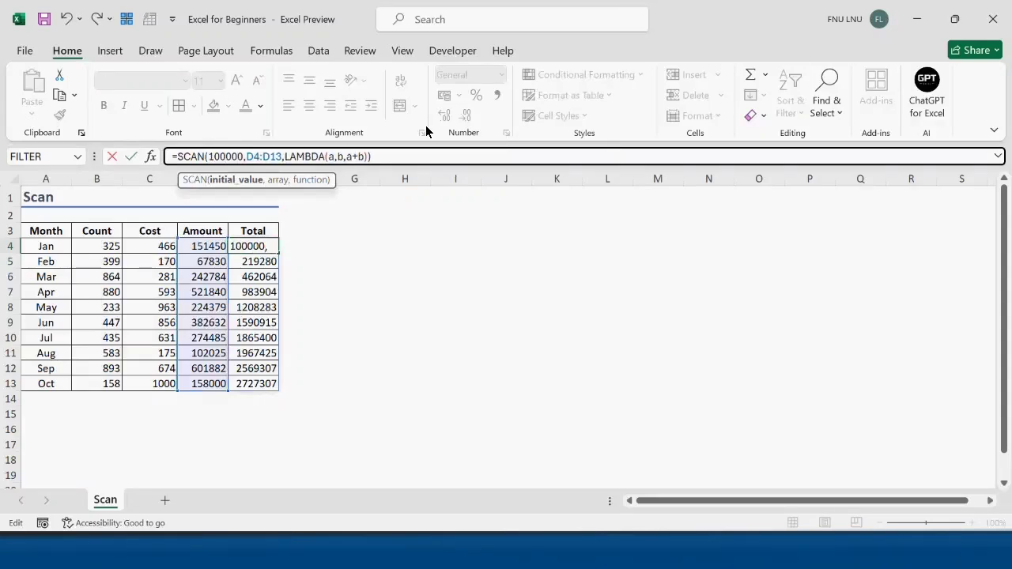
pyautogui.press('Return')
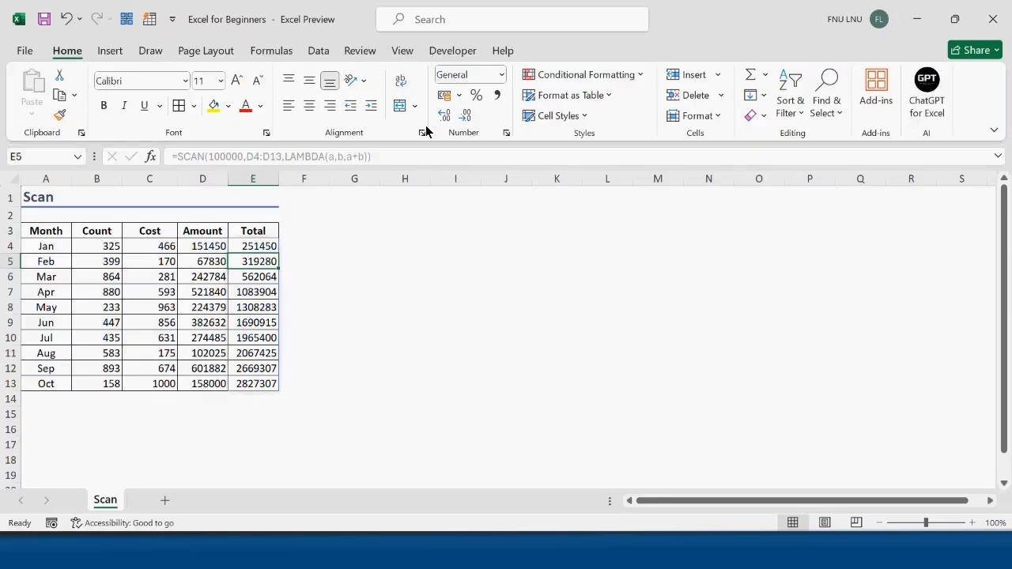
pyautogui.click(203, 246)
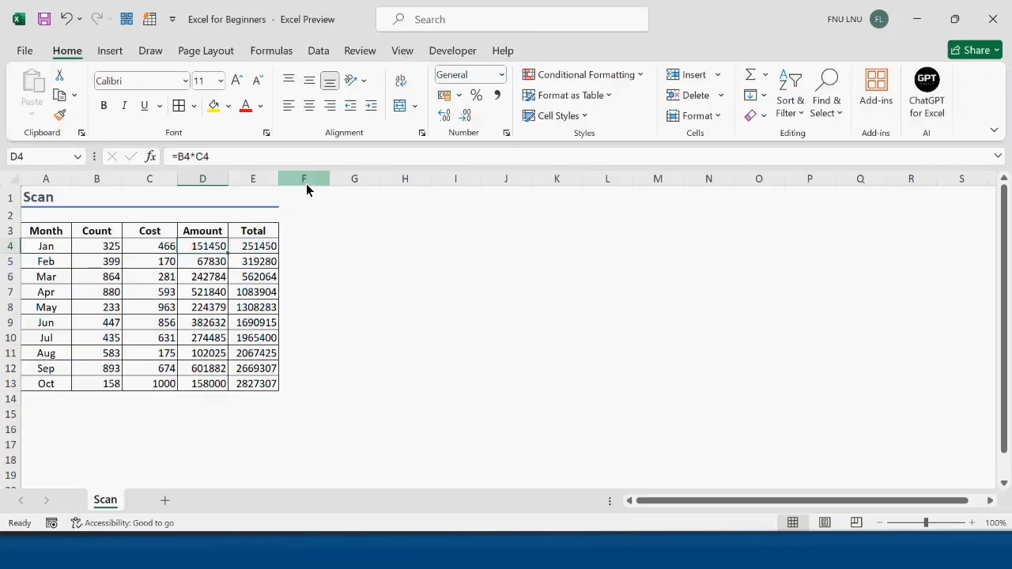
# Step: Set the SCAN formula's initial value in E4 to 0 and change its LAMBDA calculation to a*b
pyautogui.click(266, 251)
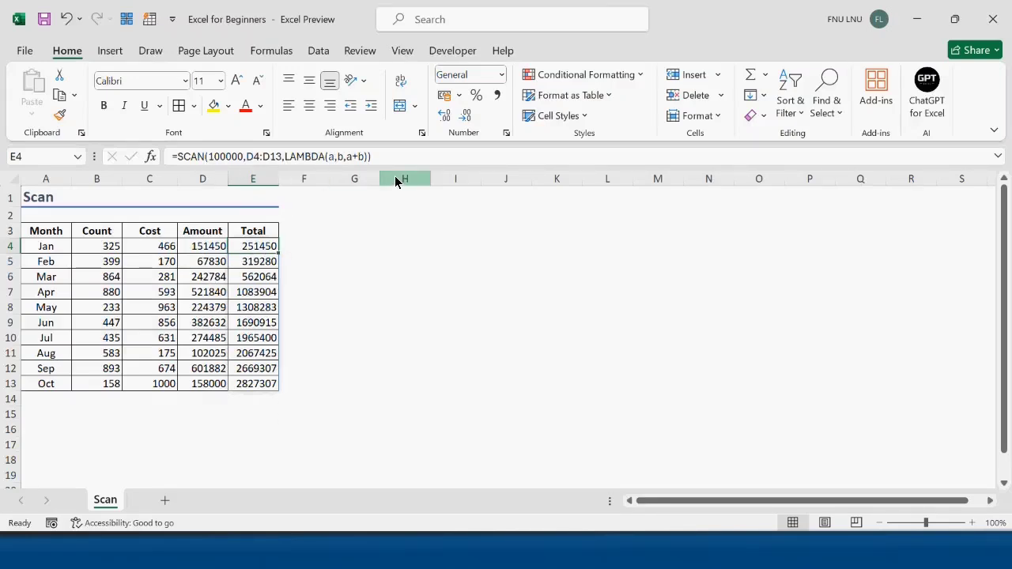
pyautogui.click(359, 157)
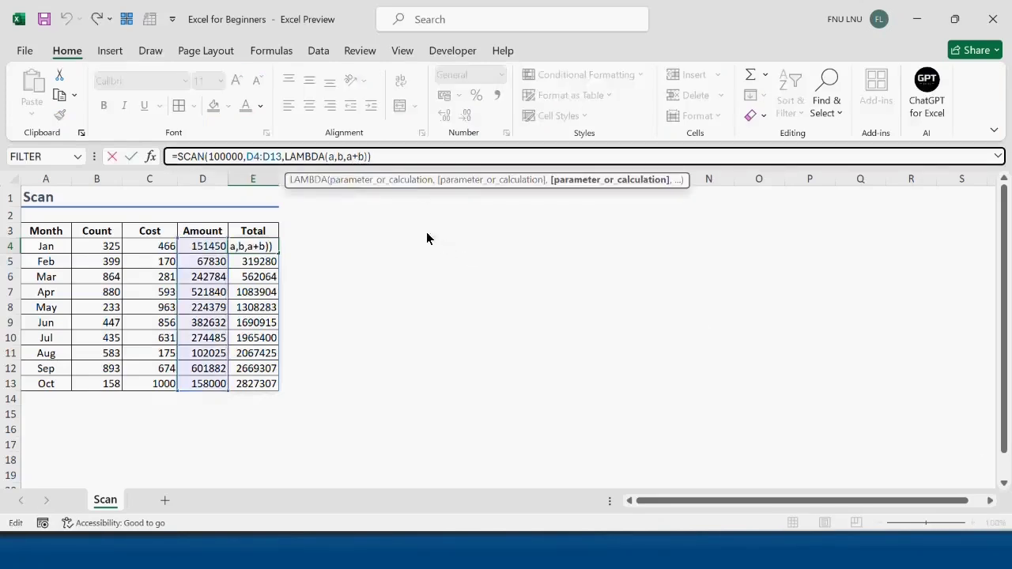
pyautogui.doubleClick(222, 156)
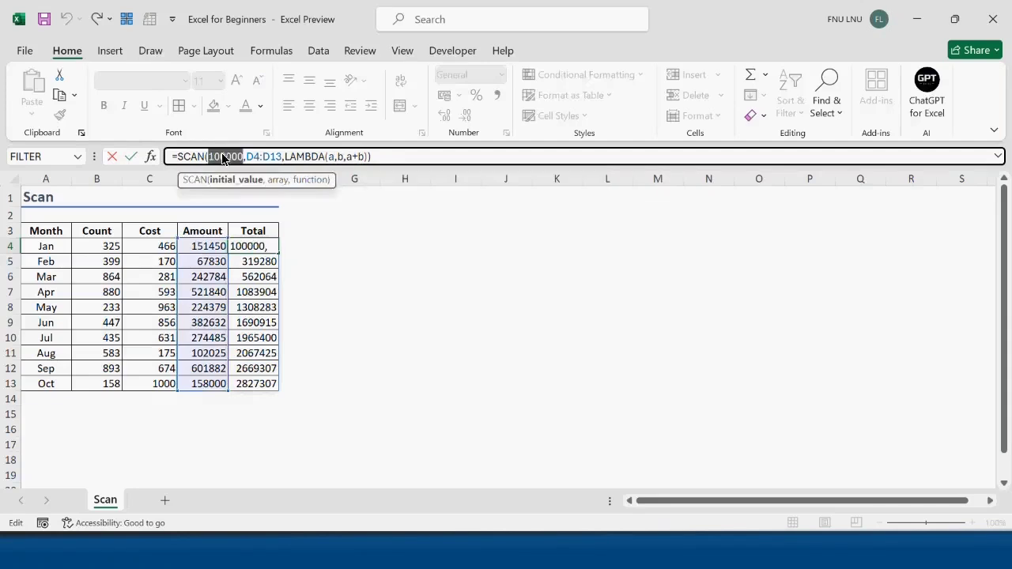
pyautogui.write('0')
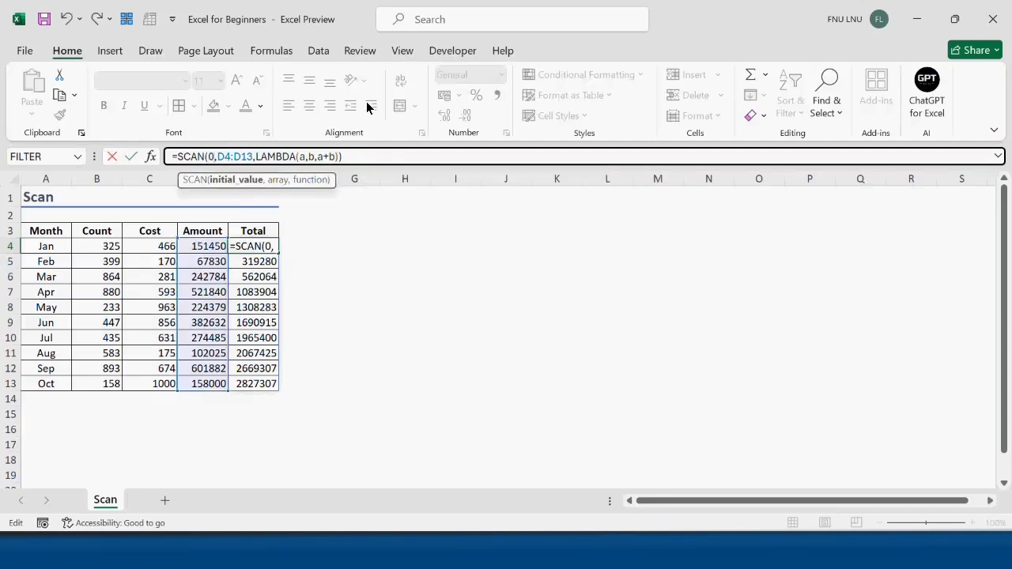
pyautogui.doubleClick(326, 156)
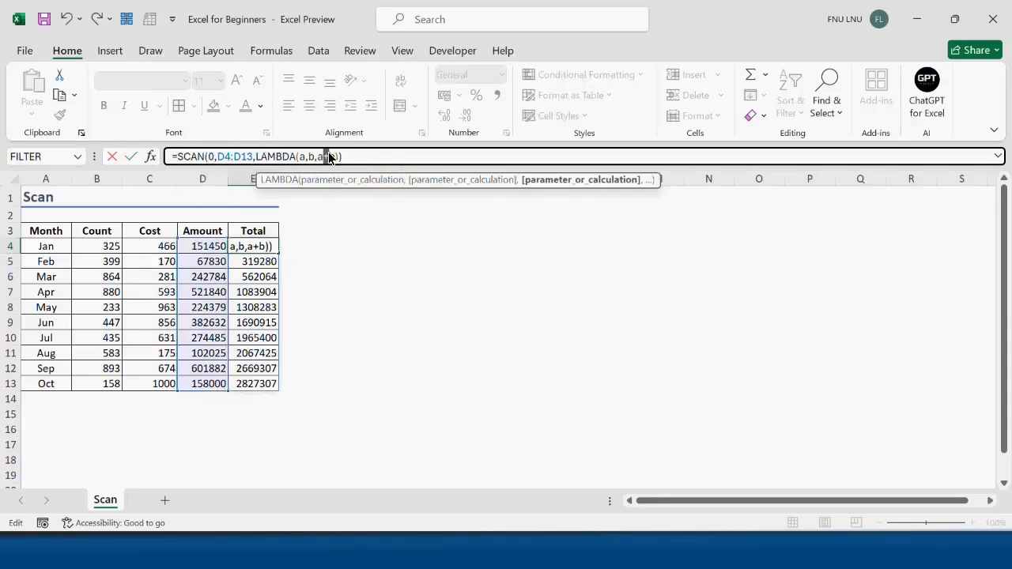
pyautogui.write('*')
pyautogui.press('Return')
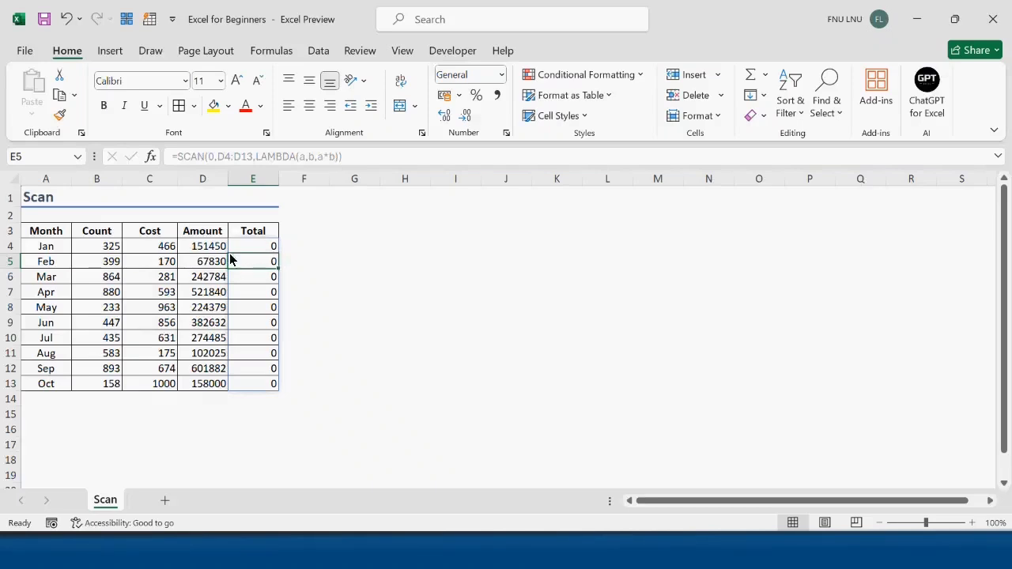
# Step: Set the initial value of the multiplying SCAN formula in E4 to 1
pyautogui.click(273, 249)
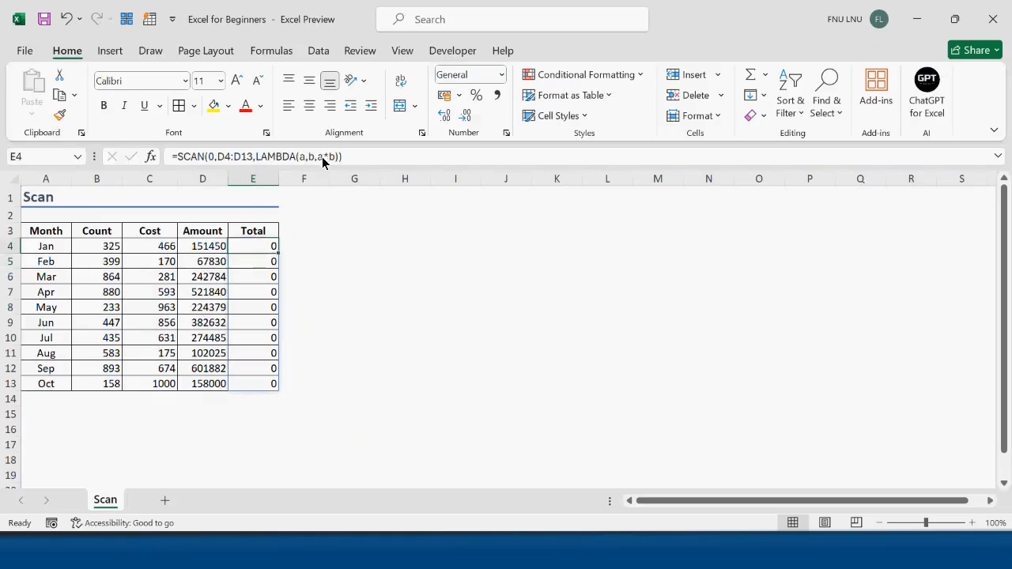
pyautogui.click(212, 159)
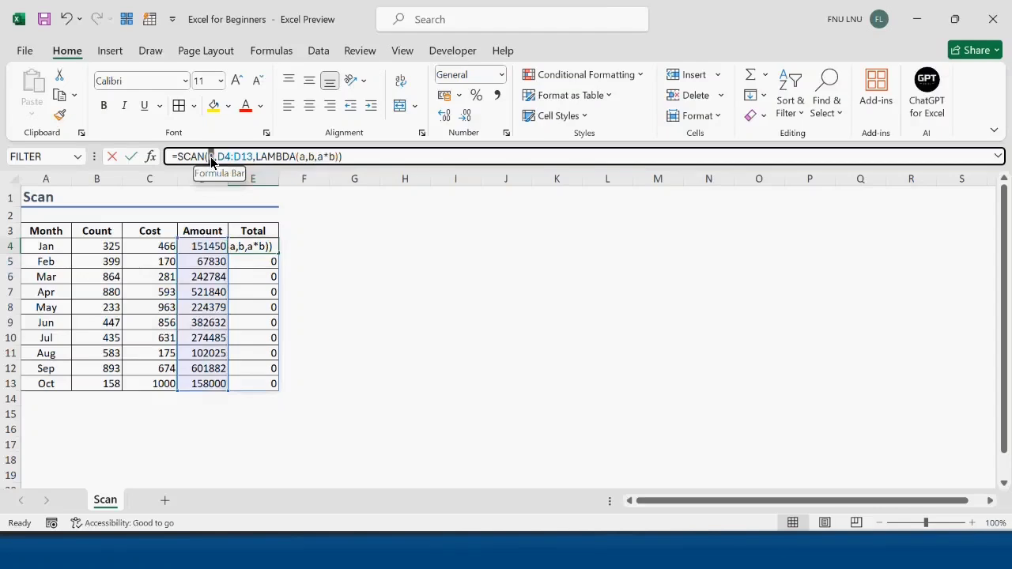
pyautogui.doubleClick(211, 158)
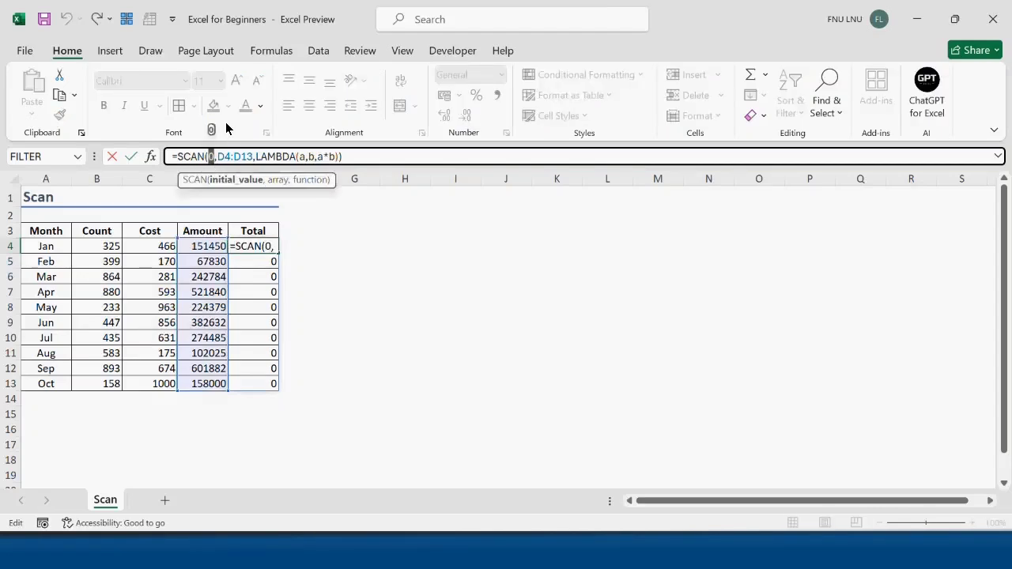
pyautogui.write('1')
pyautogui.press('Return')
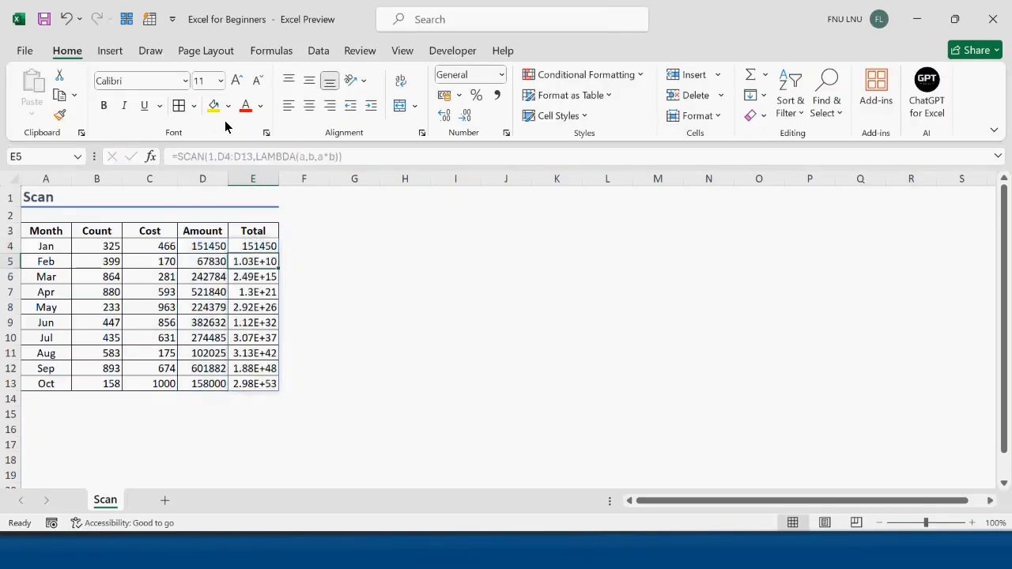